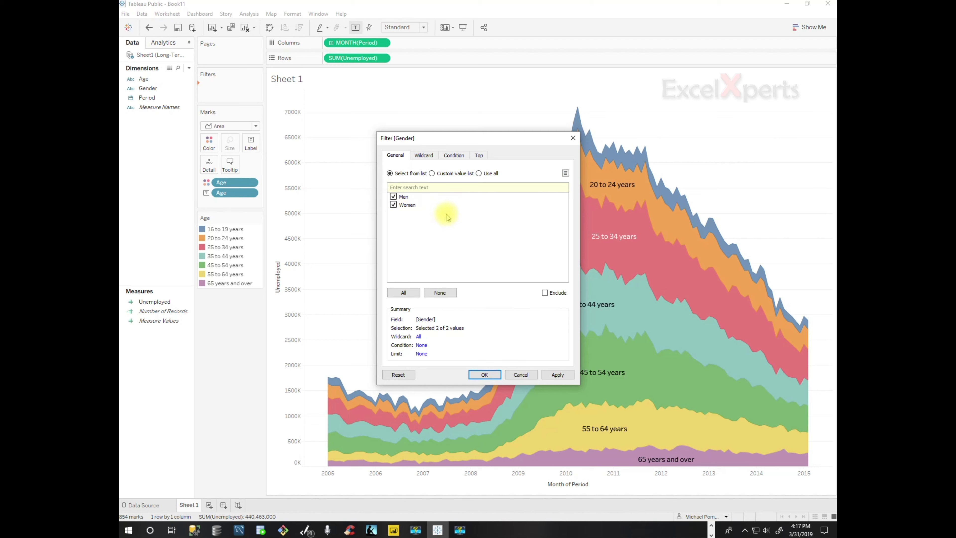
Apply the Gender filter to the chart with both Men and Women included.
{"action": "left_click", "coordinate": [556, 375]}
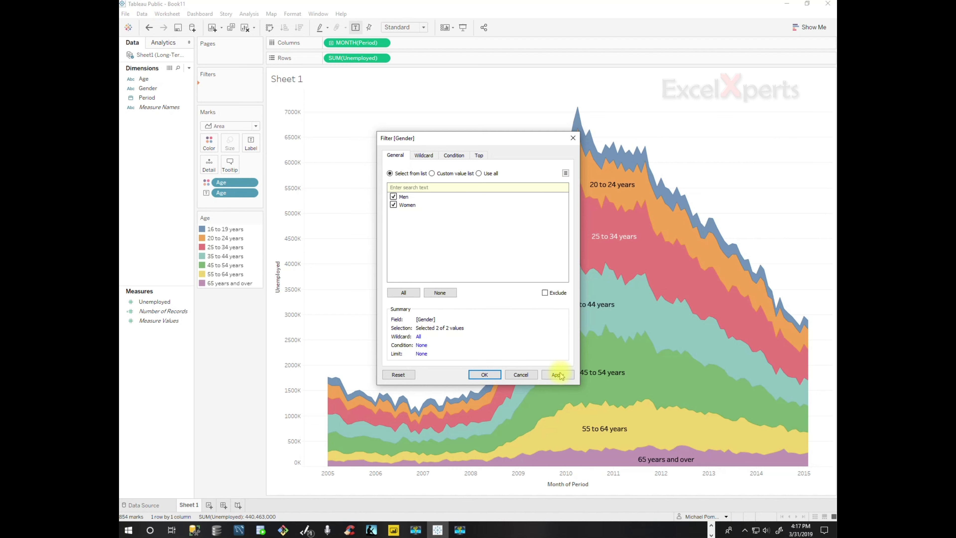
{"action": "left_click", "coordinate": [489, 374]}
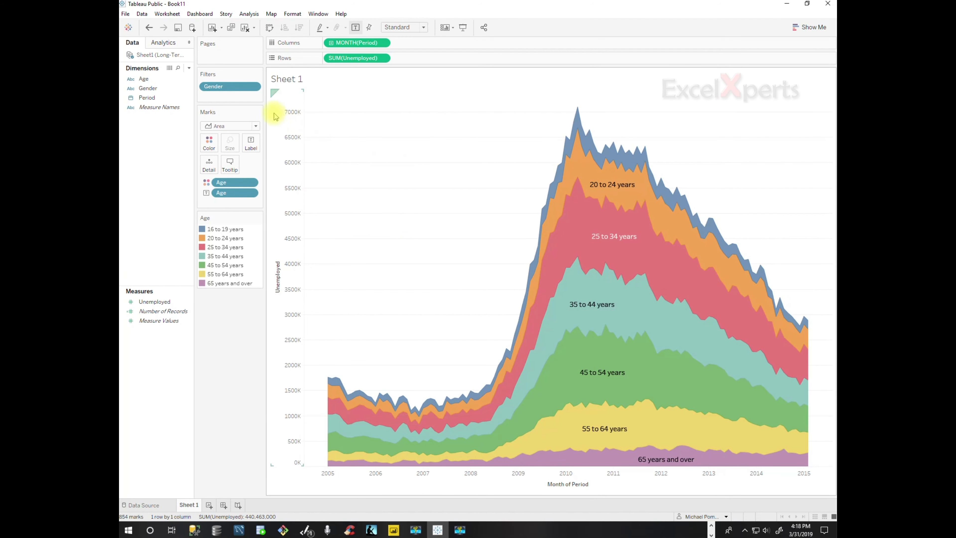
Edit the Gender filter to exclude Women so the chart covers Men only.
{"action": "left_click", "coordinate": [254, 87]}
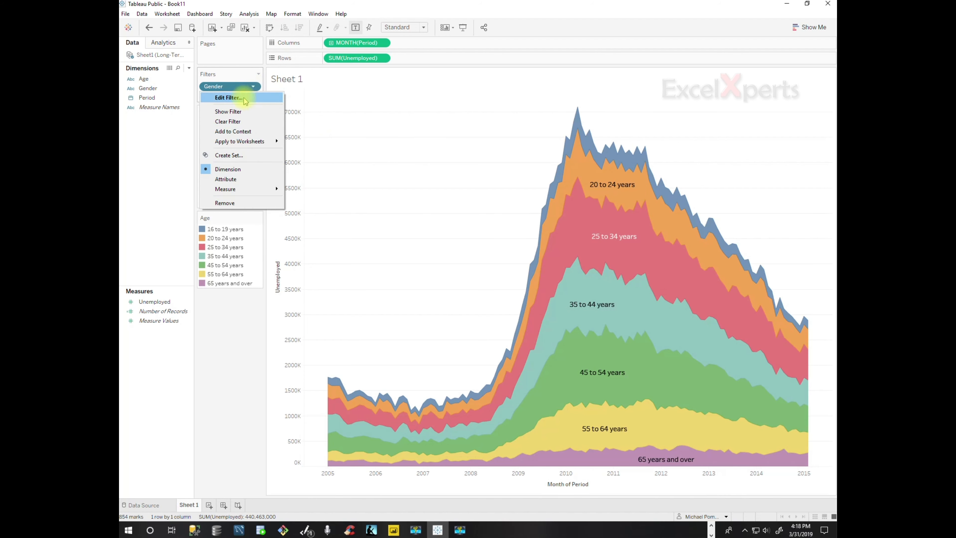
{"action": "left_click", "coordinate": [226, 96]}
{"action": "left_click", "coordinate": [393, 204]}
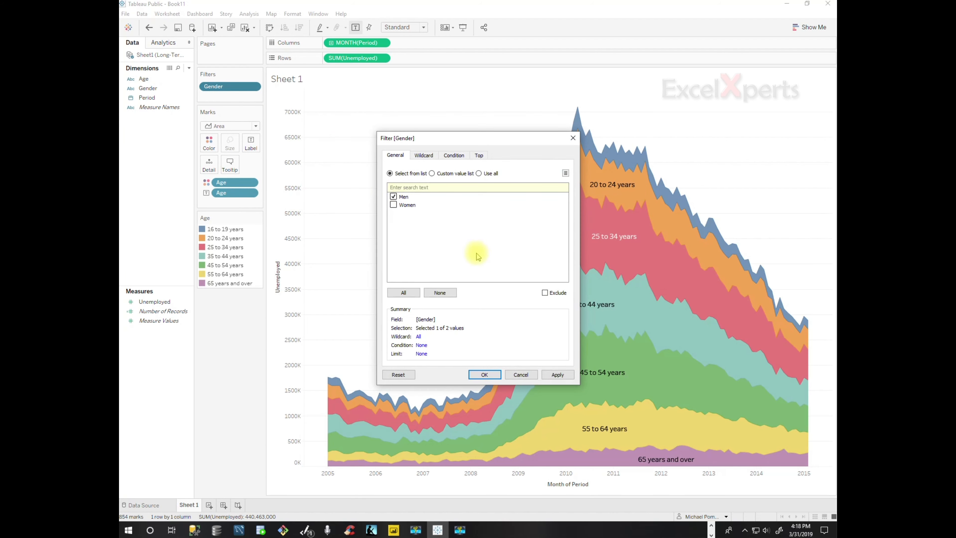
{"action": "left_click", "coordinate": [557, 375]}
{"action": "left_click", "coordinate": [485, 374]}
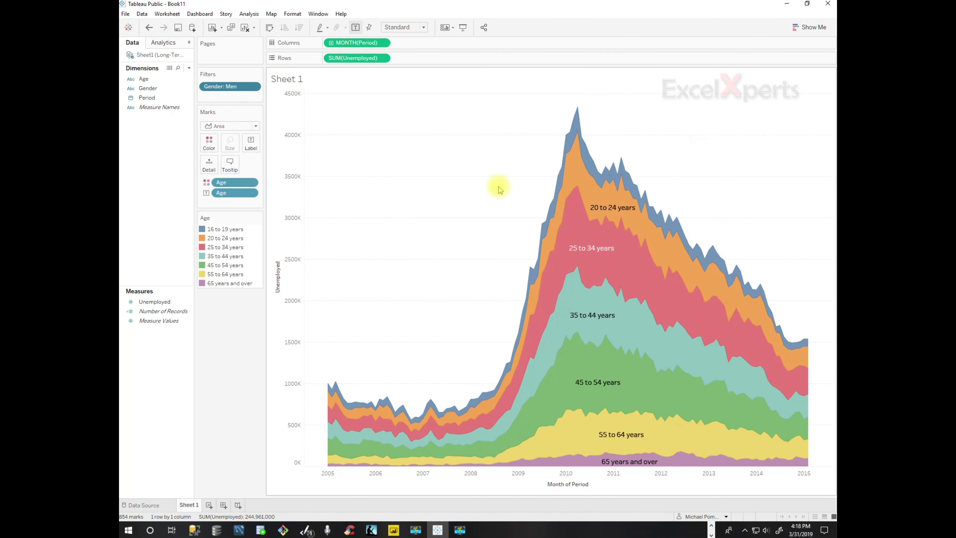
Change the Gender filter selection to Women only and apply it.
{"action": "left_click", "coordinate": [253, 87]}
{"action": "left_click", "coordinate": [240, 98]}
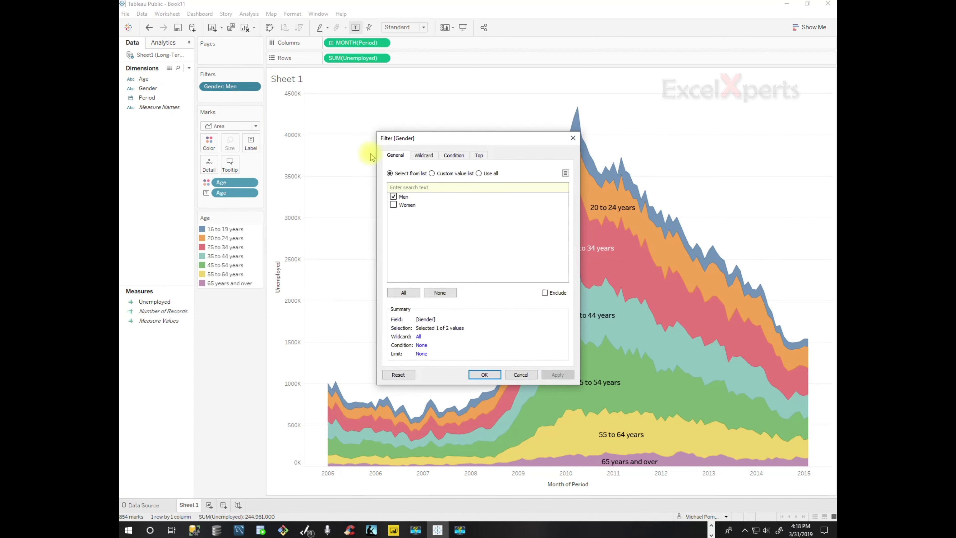
{"action": "left_click", "coordinate": [393, 205]}
{"action": "left_click", "coordinate": [393, 196]}
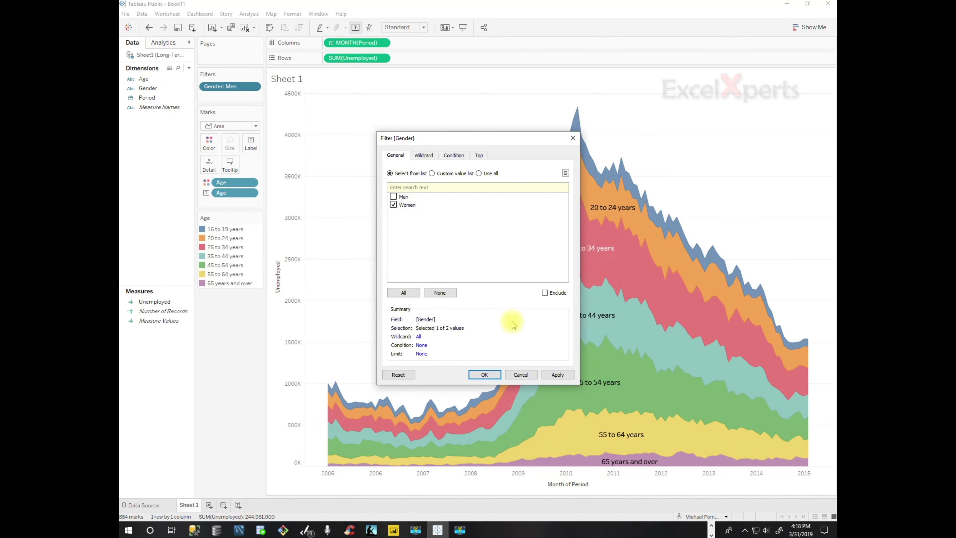
{"action": "left_click", "coordinate": [557, 375]}
{"action": "left_click", "coordinate": [489, 374]}
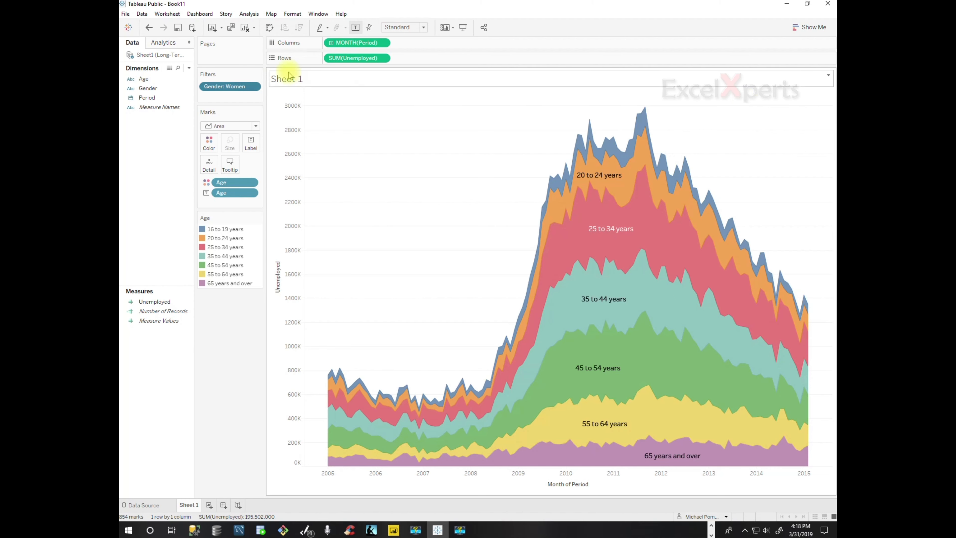
Include Men again in the Gender filter so both genders are selected.
{"action": "left_click", "coordinate": [255, 88]}
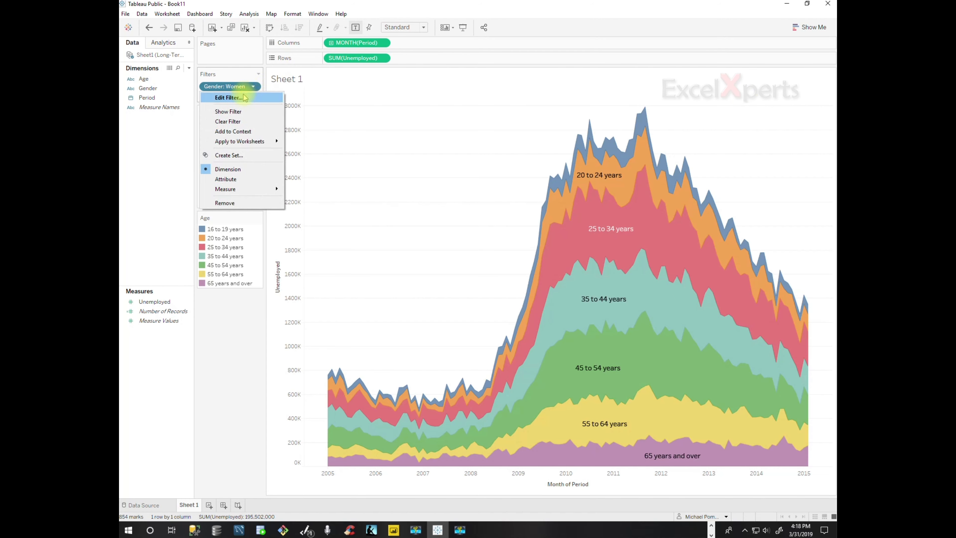
{"action": "left_click", "coordinate": [249, 97]}
{"action": "left_click", "coordinate": [393, 196]}
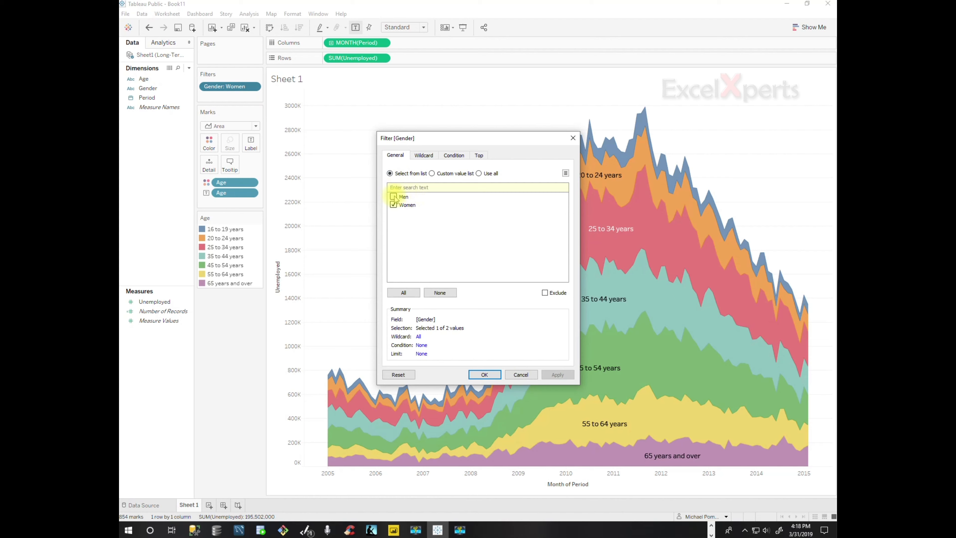
{"action": "left_click", "coordinate": [557, 374]}
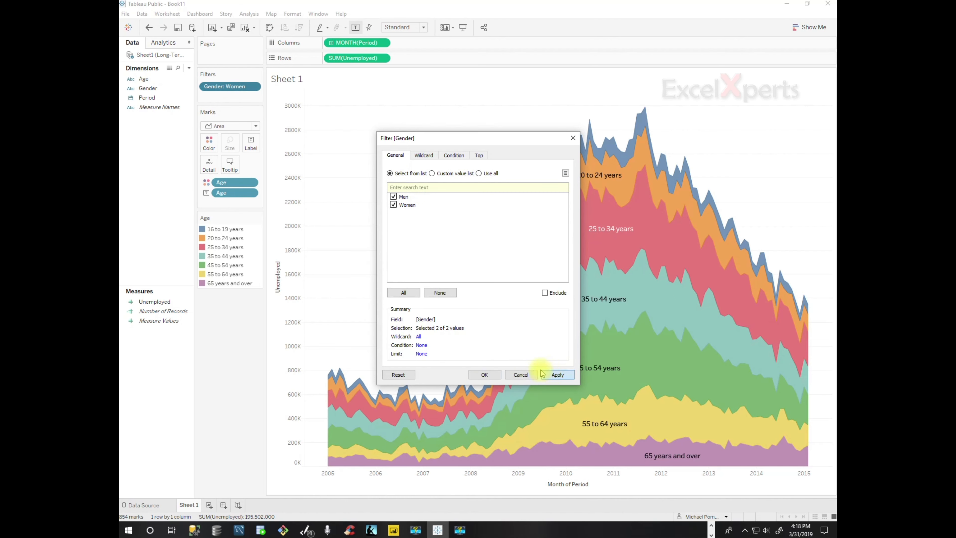
{"action": "left_click", "coordinate": [485, 374]}
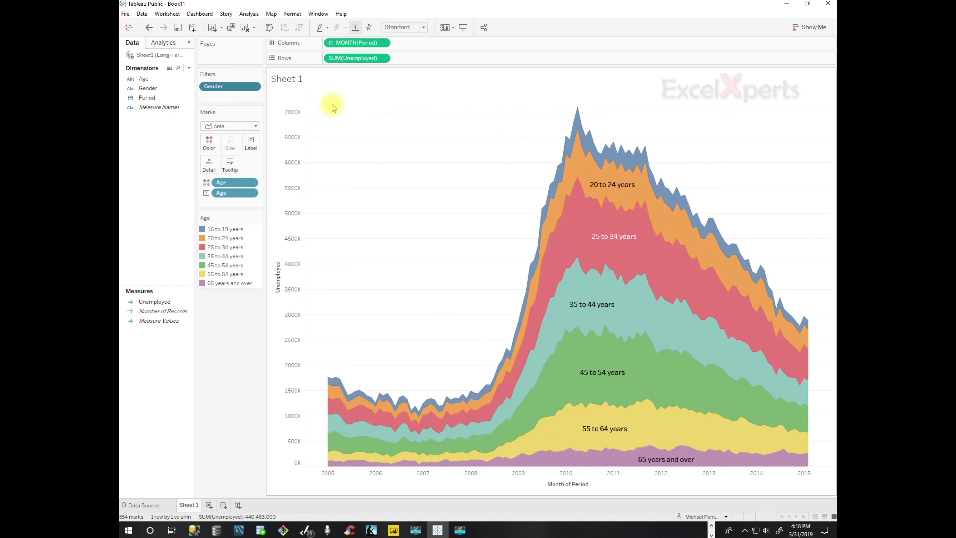
Show the Gender filter card on the worksheet and place it directly below the Age colour legend.
{"action": "left_click", "coordinate": [254, 87]}
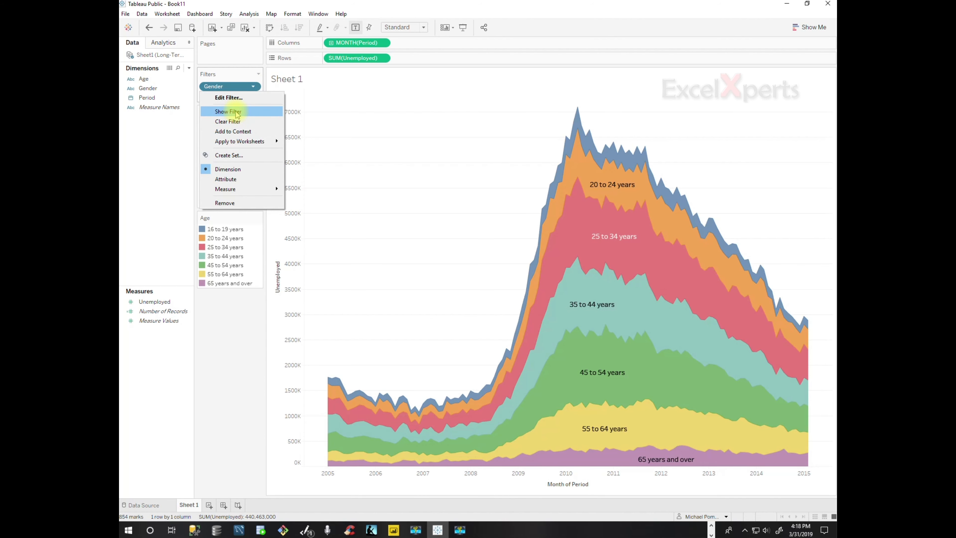
{"action": "left_click", "coordinate": [237, 114]}
{"action": "left_click_drag", "start_coordinate": [783, 74], "coordinate": [241, 313]}
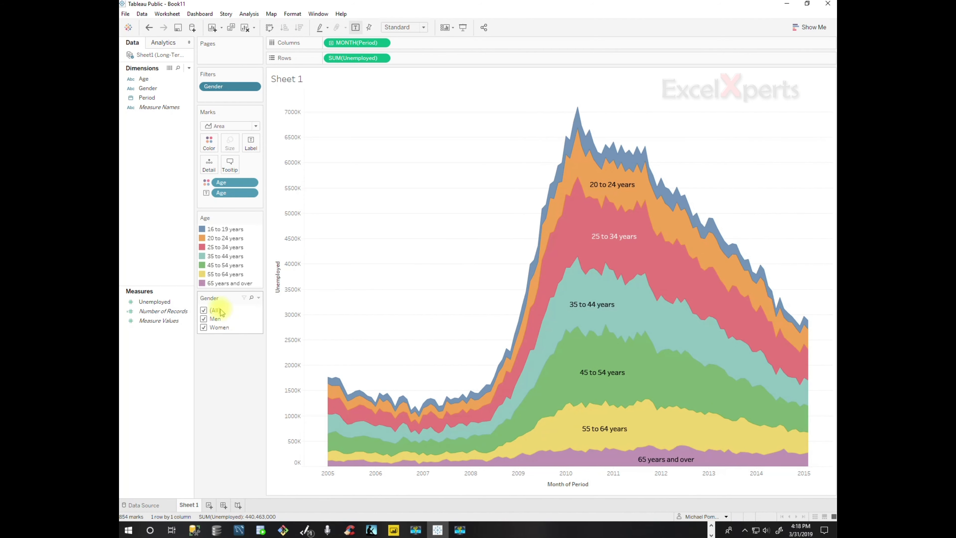
Clear all values in the Gender filter card and select only Men.
{"action": "left_click", "coordinate": [203, 311]}
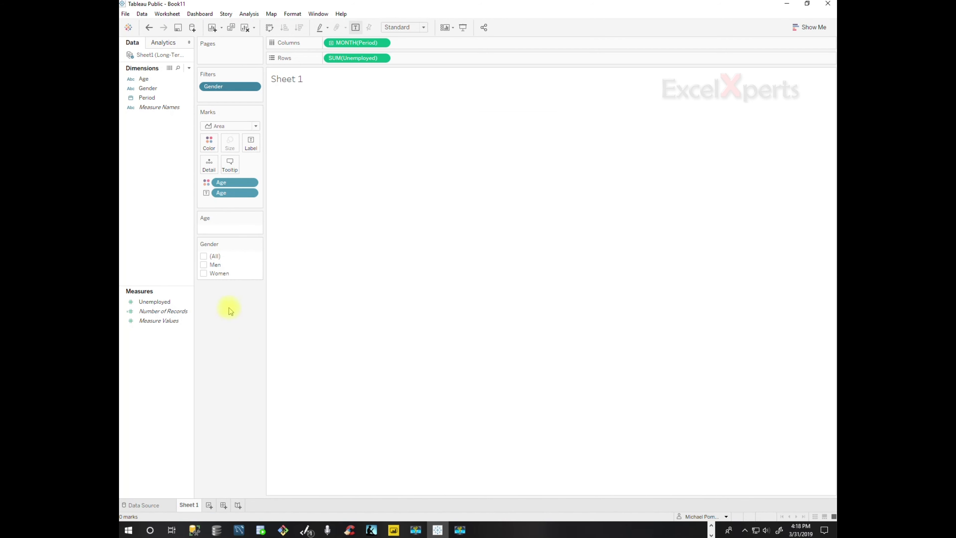
{"action": "left_click", "coordinate": [205, 265]}
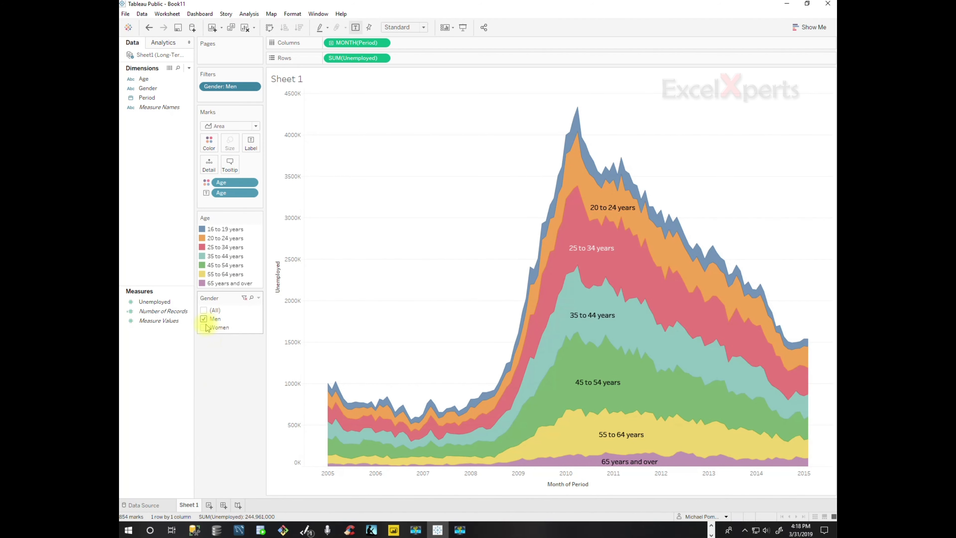
Switch the Gender filter card to Women only, and restore the selection to all genders.
{"action": "left_click", "coordinate": [204, 328]}
{"action": "left_click", "coordinate": [204, 318]}
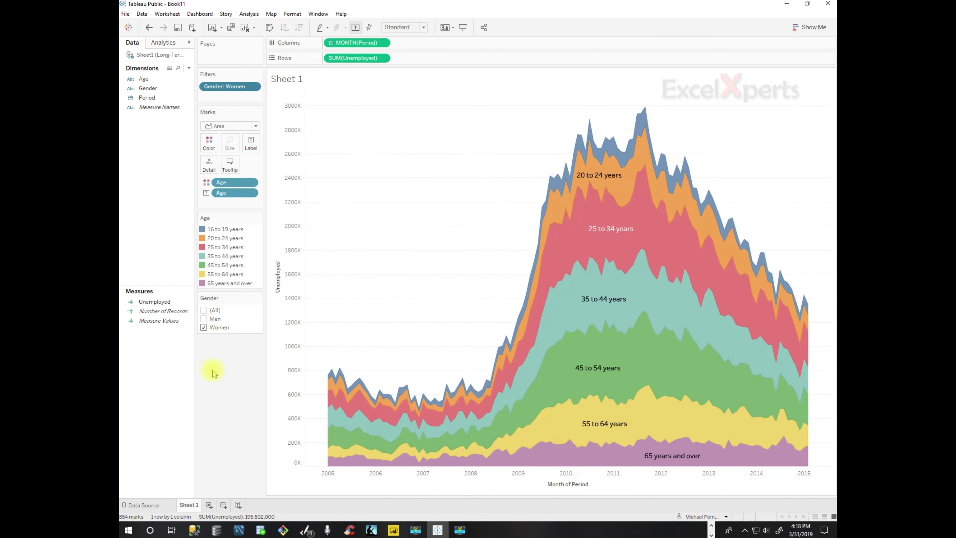
{"action": "left_click", "coordinate": [203, 310]}
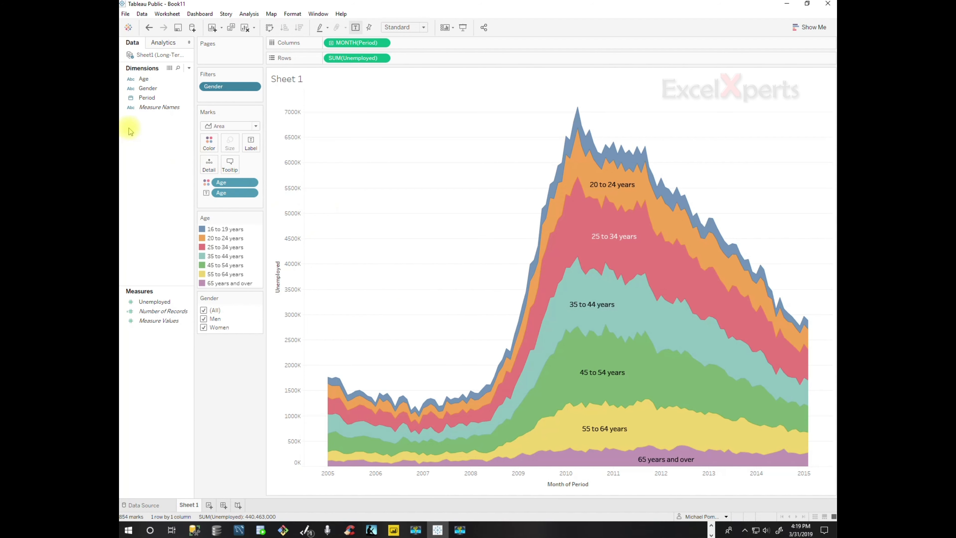
Add Age as a filter in Exclude mode, excluding every age group except 16 to 19 years and 20 to 24 years.
{"action": "left_click", "coordinate": [150, 80]}
{"action": "left_click_drag", "start_coordinate": [150, 81], "coordinate": [222, 99]}
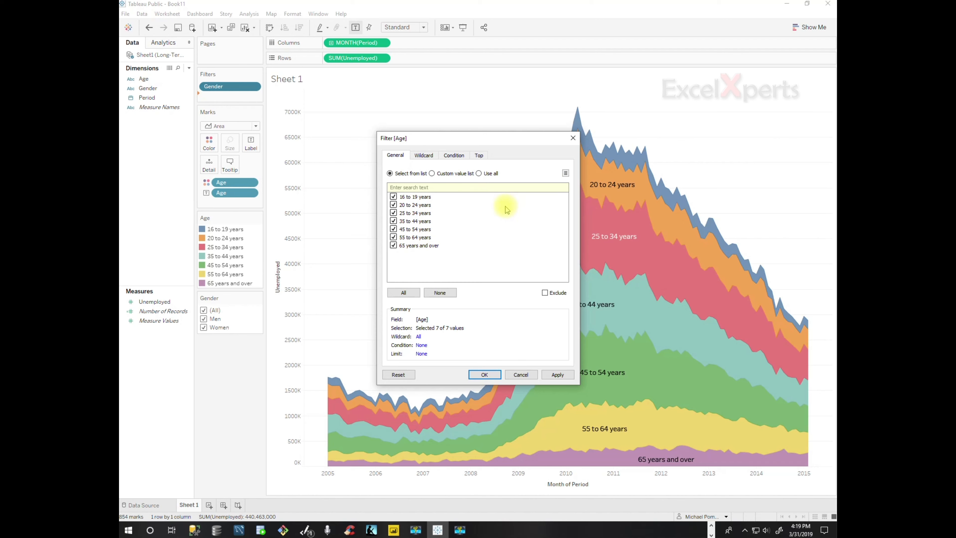
{"action": "left_click", "coordinate": [544, 293]}
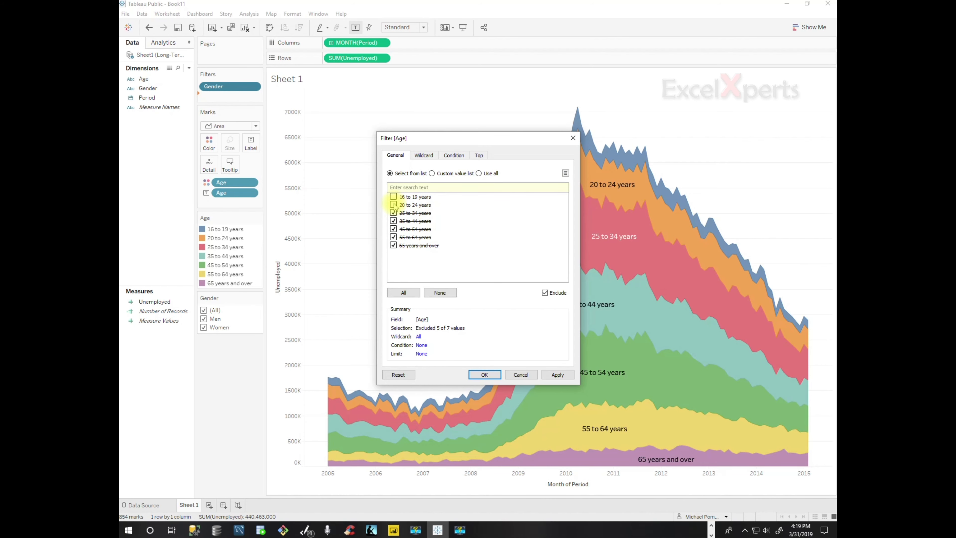
{"action": "left_click", "coordinate": [557, 374]}
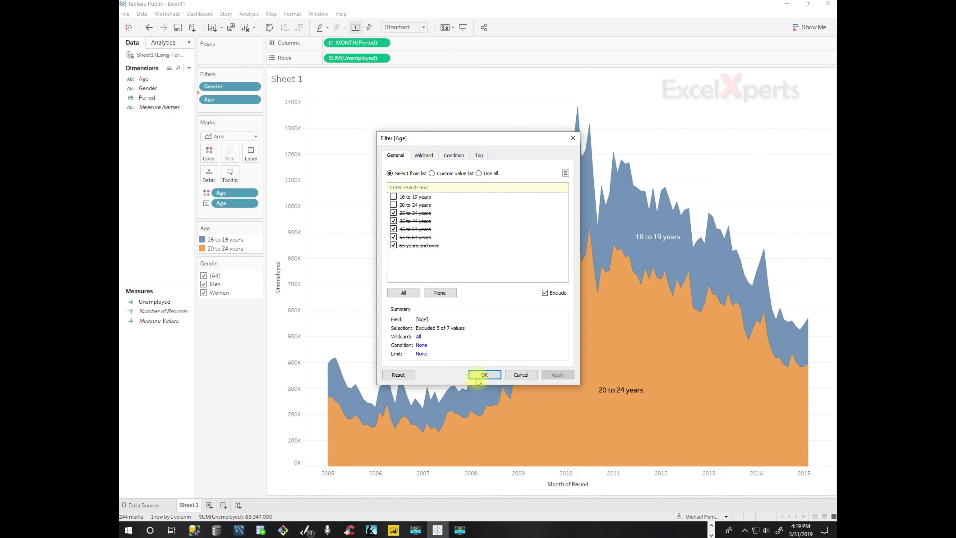
{"action": "left_click", "coordinate": [484, 374]}
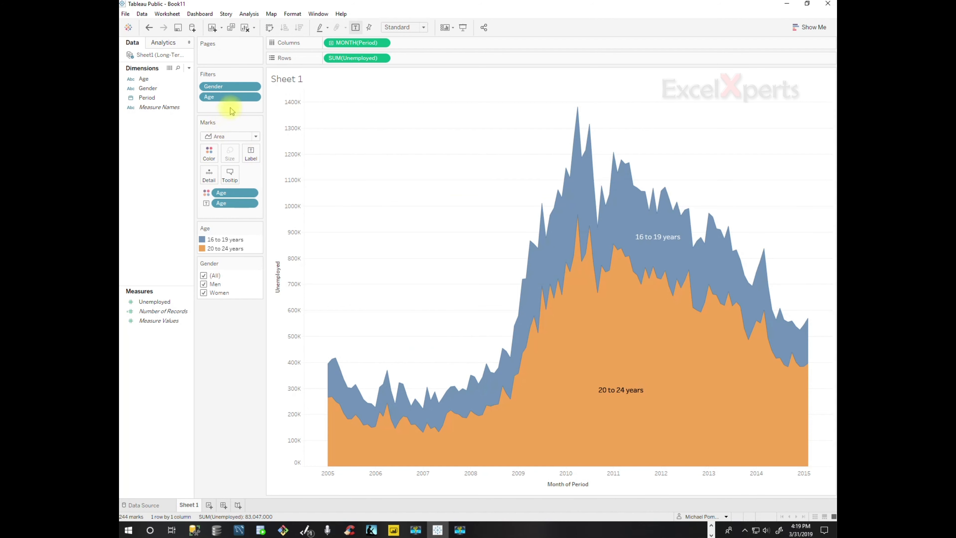
Edit the Age filter to select all seven age groups with Exclude turned off.
{"action": "left_click", "coordinate": [254, 98]}
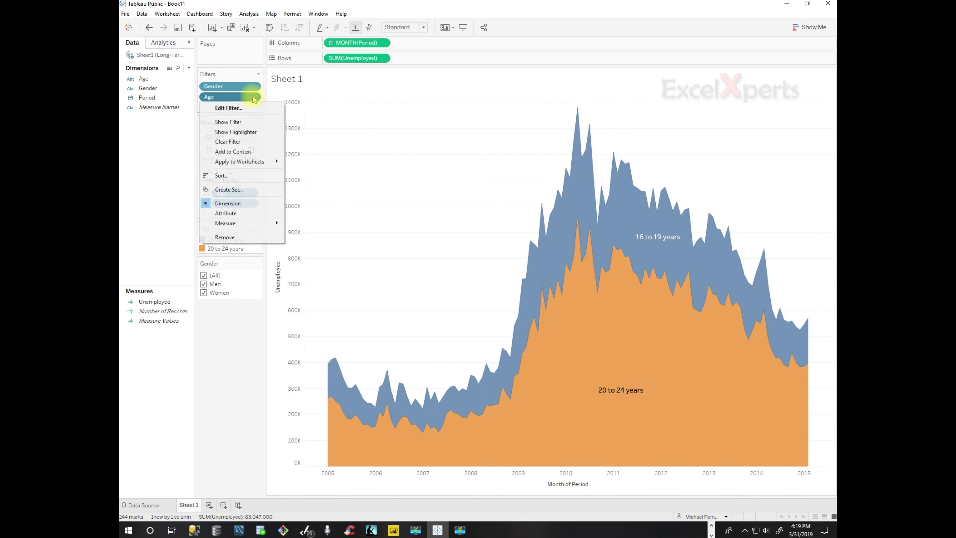
{"action": "left_click", "coordinate": [245, 107]}
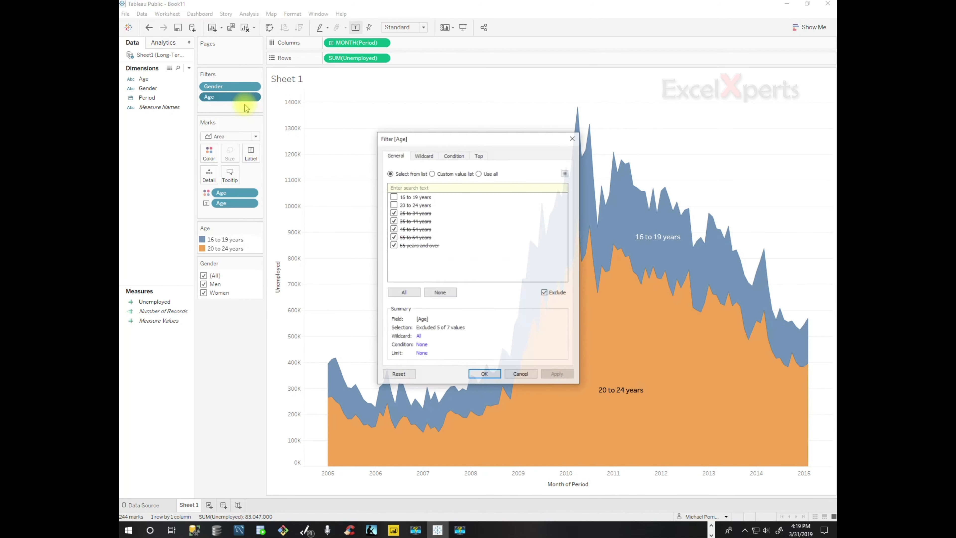
{"action": "left_click", "coordinate": [393, 197]}
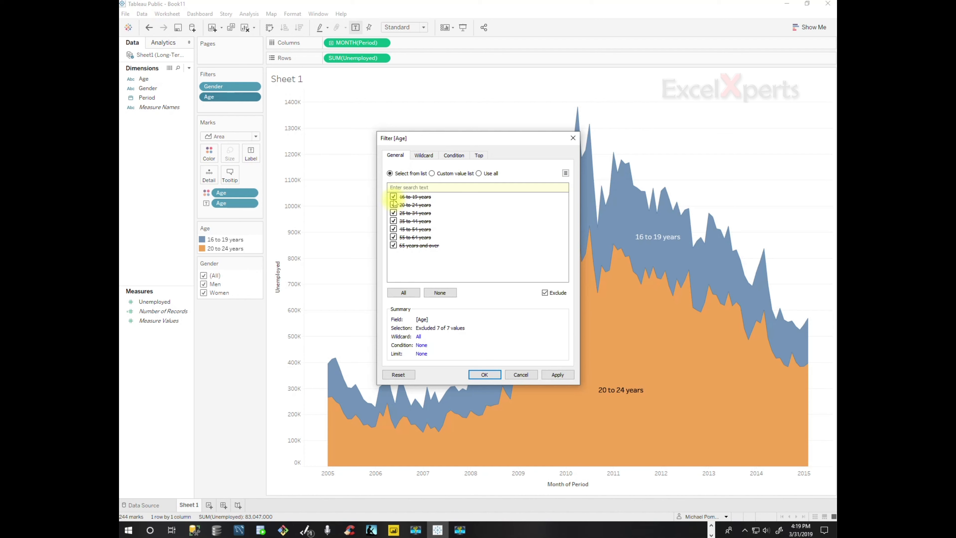
{"action": "left_click", "coordinate": [546, 293]}
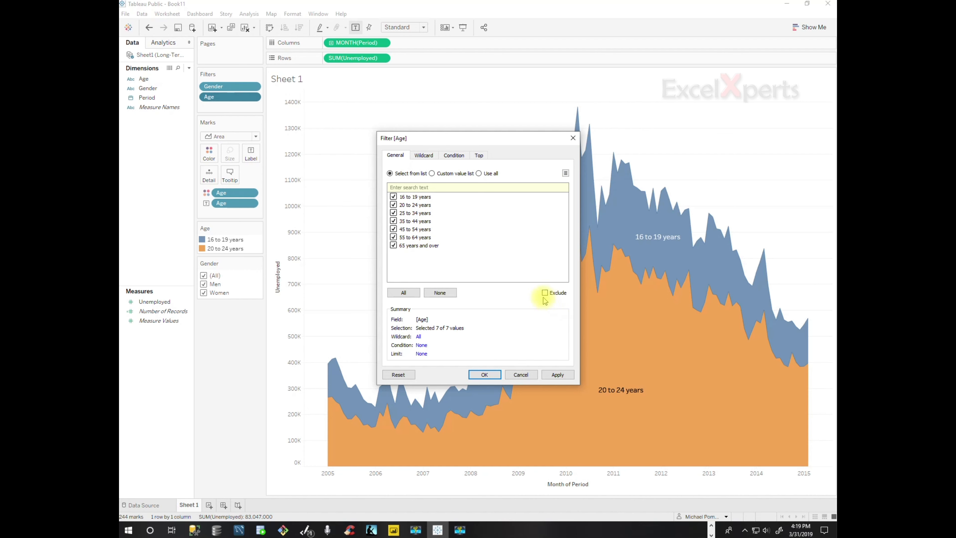
{"action": "left_click", "coordinate": [555, 374]}
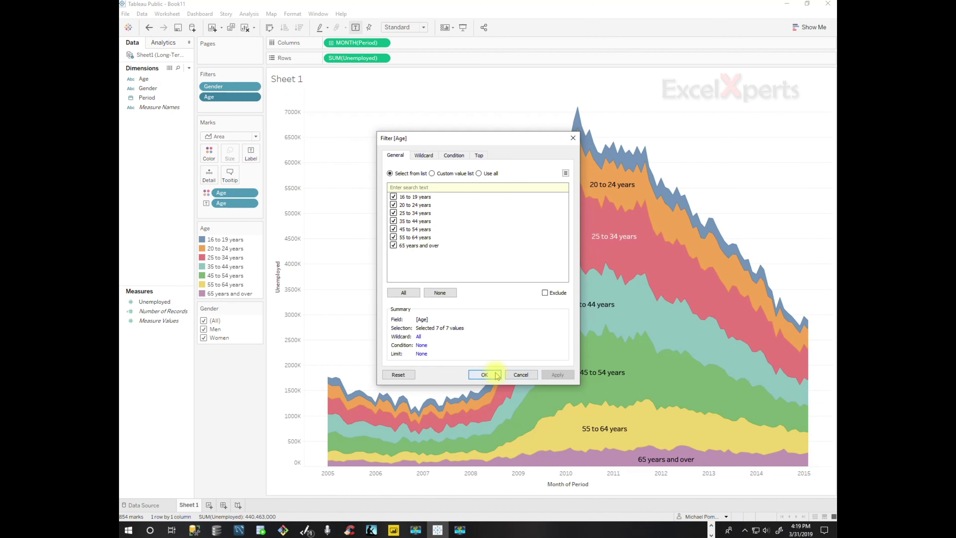
{"action": "left_click", "coordinate": [489, 374]}
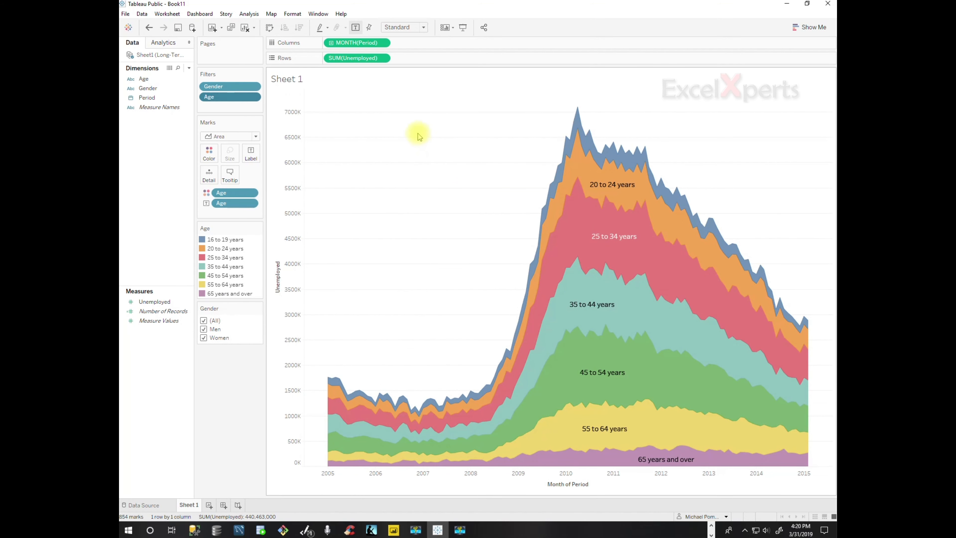
Show the Age filter card on the worksheet and place it directly below the Gender filter card.
{"action": "left_click", "coordinate": [253, 99]}
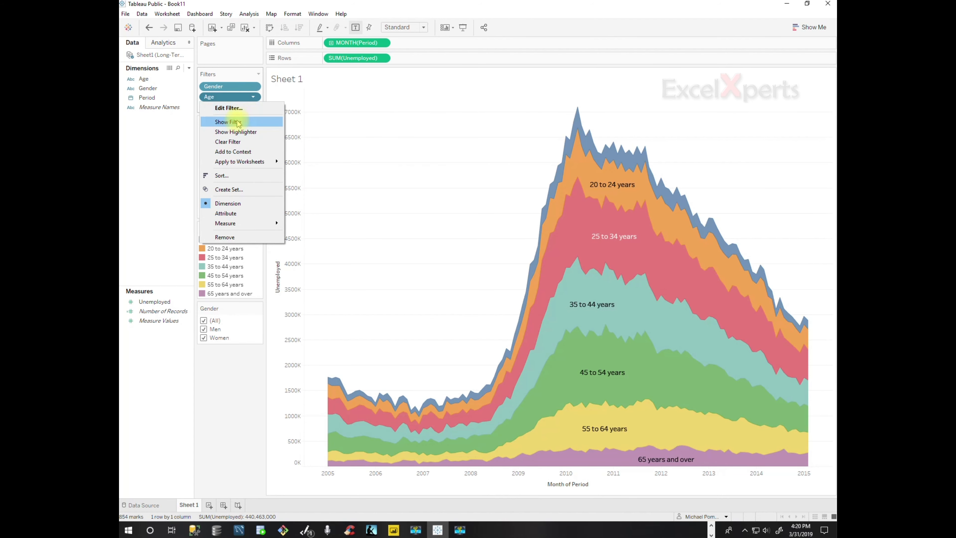
{"action": "left_click", "coordinate": [230, 121]}
{"action": "left_click_drag", "start_coordinate": [789, 71], "coordinate": [226, 365]}
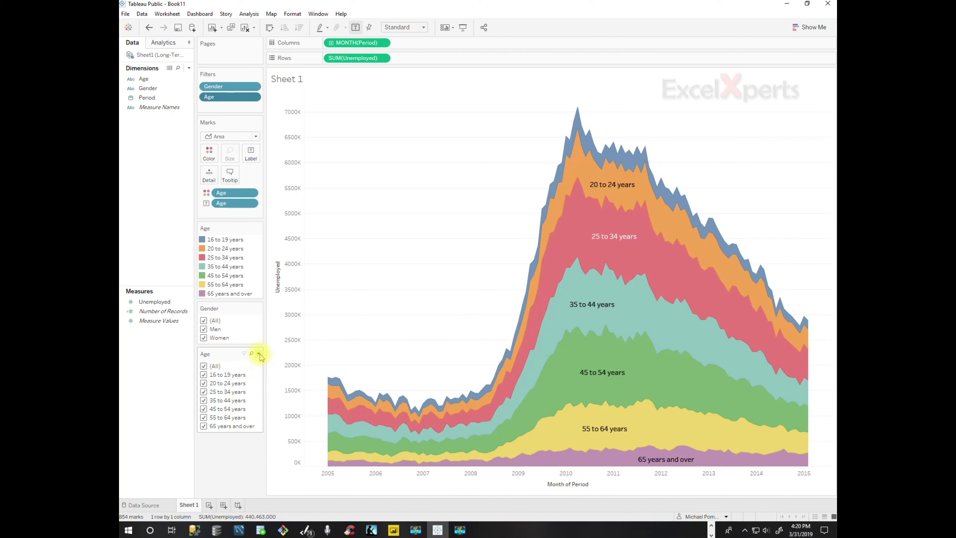
{"action": "left_click", "coordinate": [259, 354]}
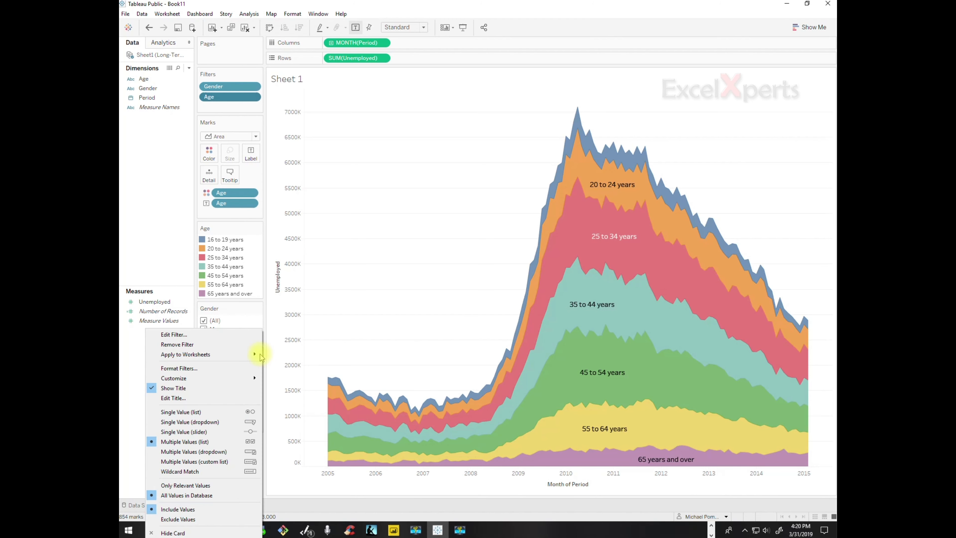
{"action": "mouse_move", "coordinate": [244, 355]}
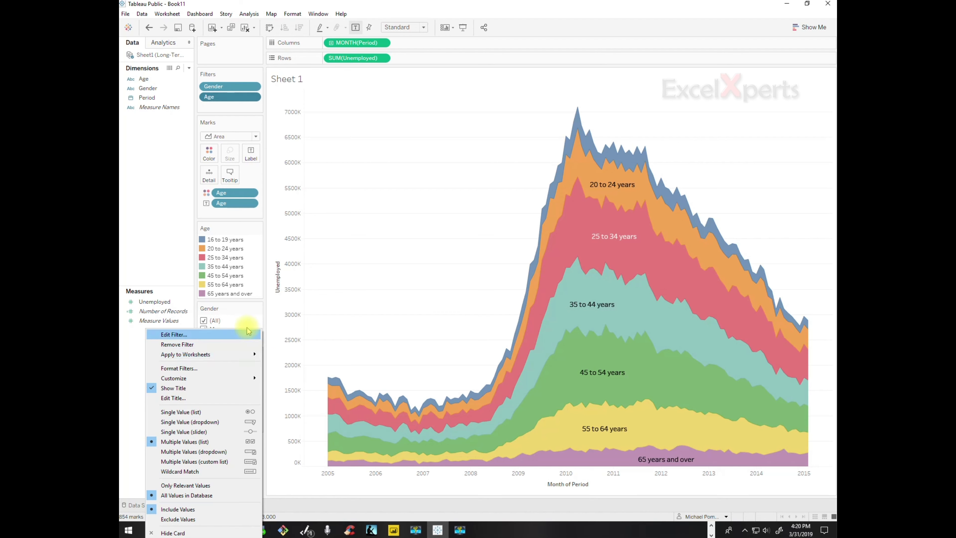
{"action": "left_click", "coordinate": [245, 310]}
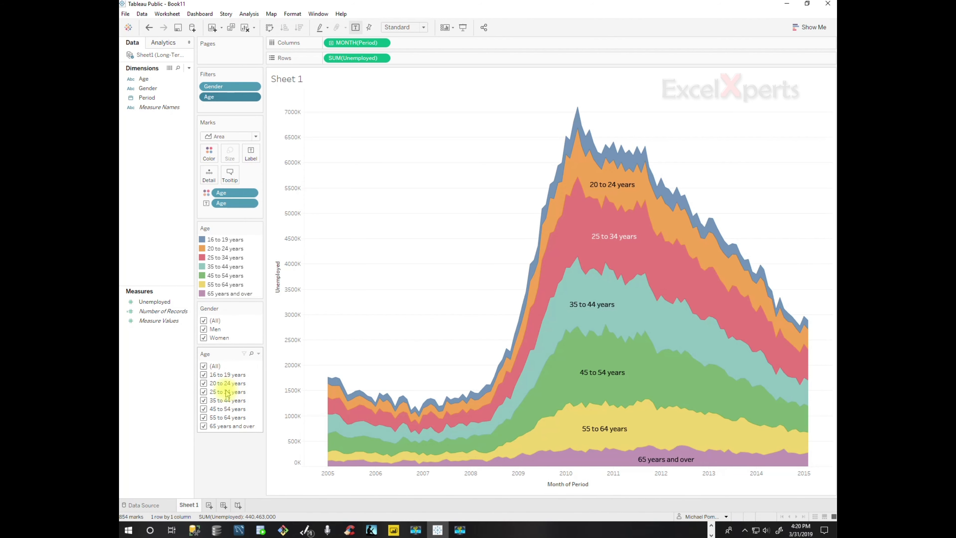
Remove the 16 to 19 years and 25 to 34 years groups from the chart using the Age filter card.
{"action": "left_click", "coordinate": [204, 375]}
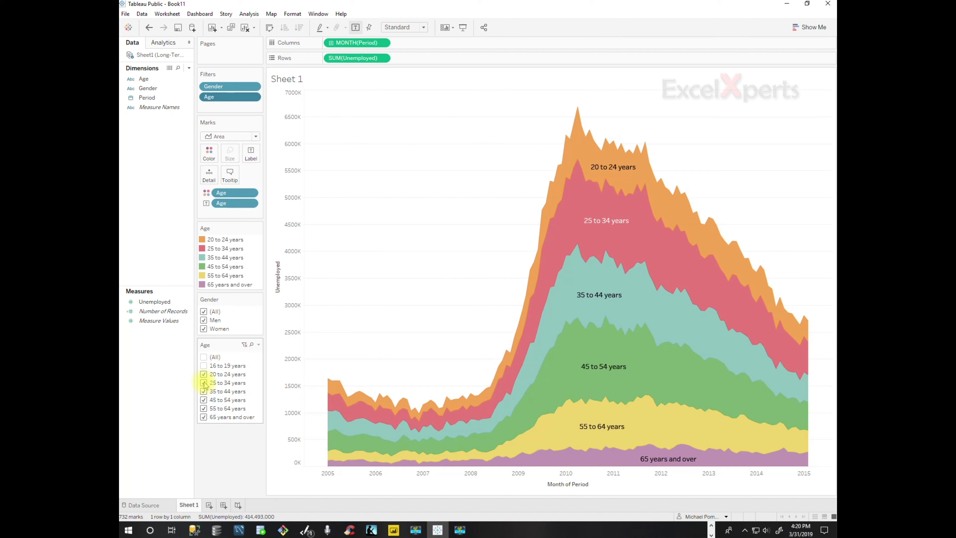
{"action": "left_click", "coordinate": [203, 382]}
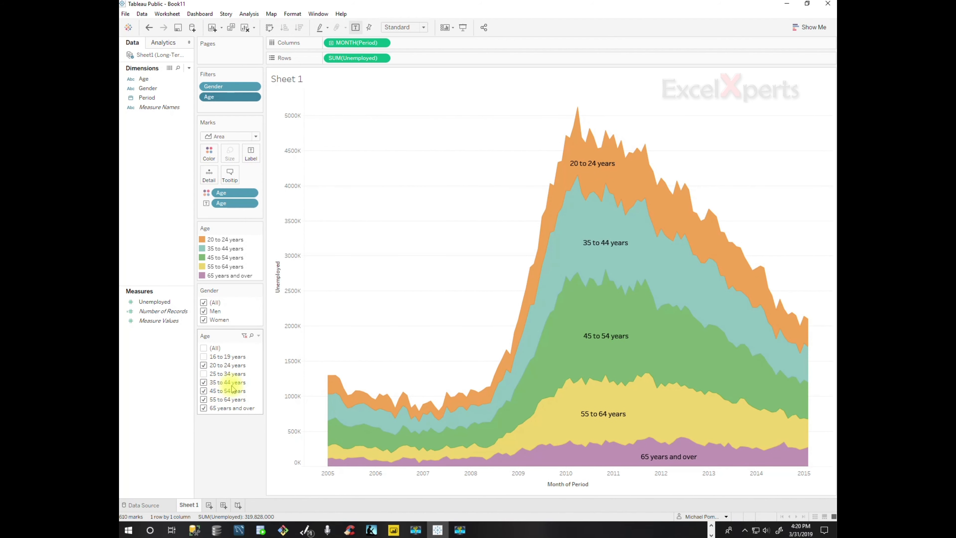
Remove the 55 to 64 years group from the chart and change the Age filter card to Single Value (list).
{"action": "left_click", "coordinate": [204, 399]}
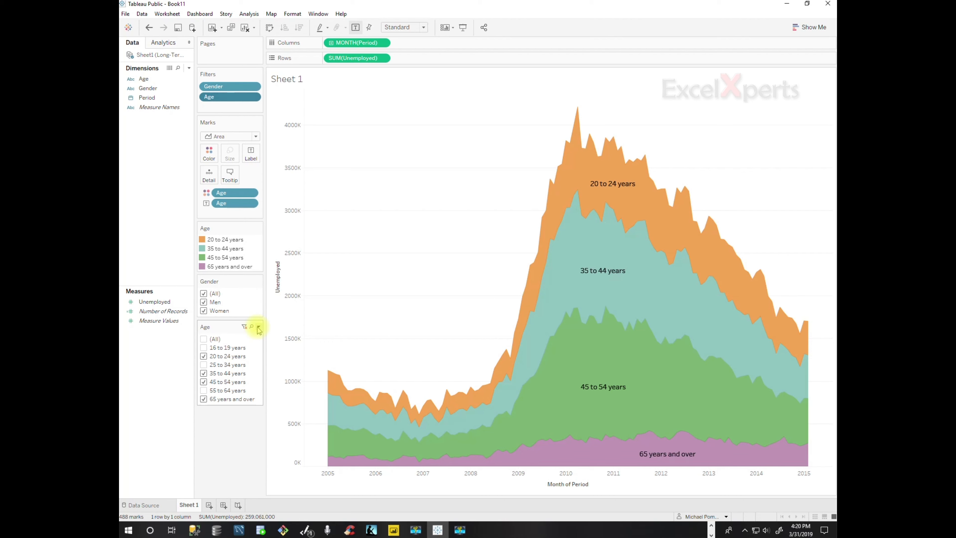
{"action": "left_click", "coordinate": [259, 327]}
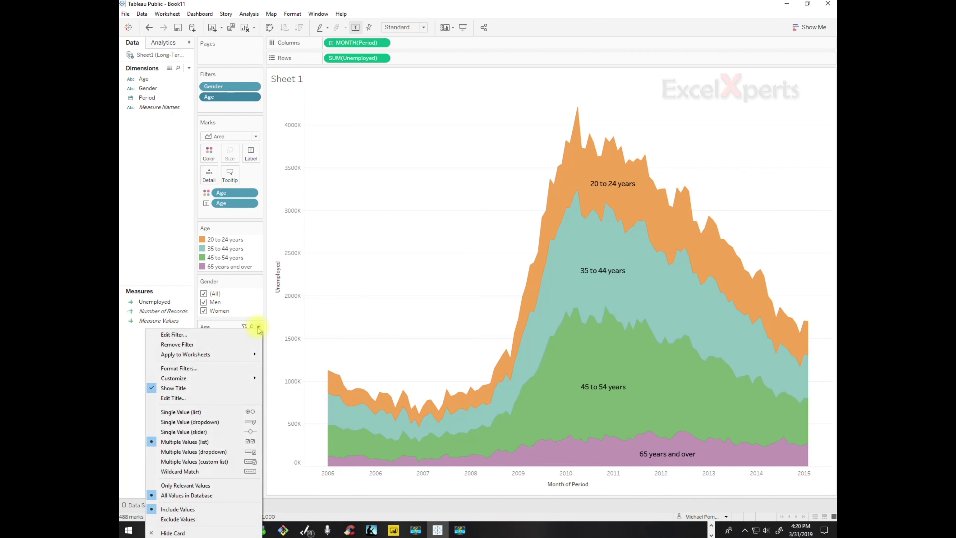
{"action": "left_click", "coordinate": [202, 413]}
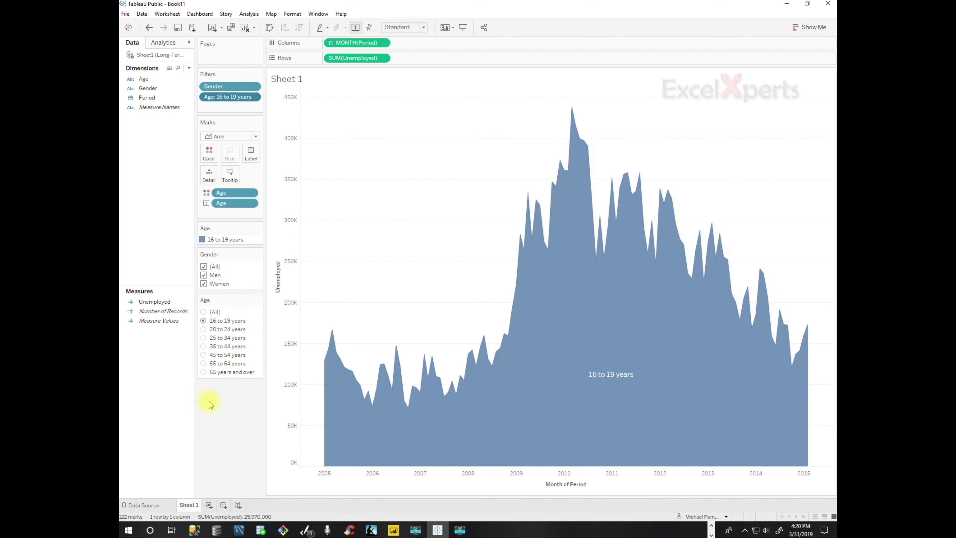
Show the 20 to 24, 25 to 34 and 35 to 44 years groups one at a time using the Age filter card.
{"action": "left_click", "coordinate": [203, 329]}
{"action": "left_click", "coordinate": [203, 337]}
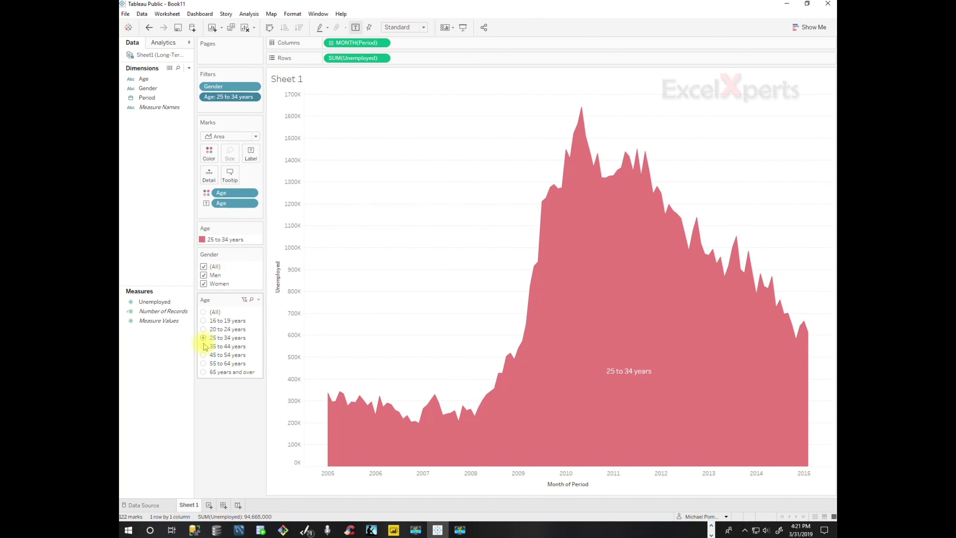
{"action": "left_click", "coordinate": [203, 347]}
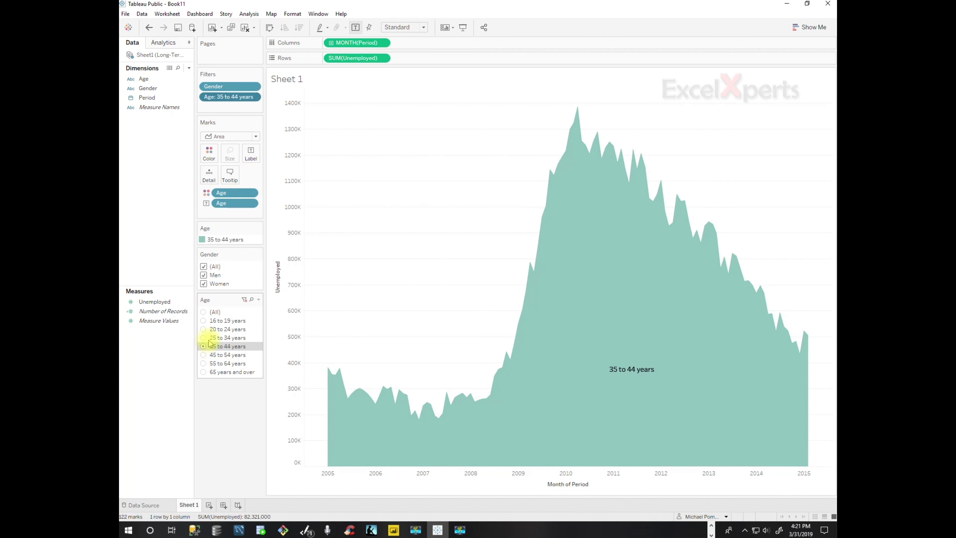
Change the Age filter card to Single Value (dropdown) and show 16 to 19 years followed by 20 to 24 years.
{"action": "left_click", "coordinate": [258, 300]}
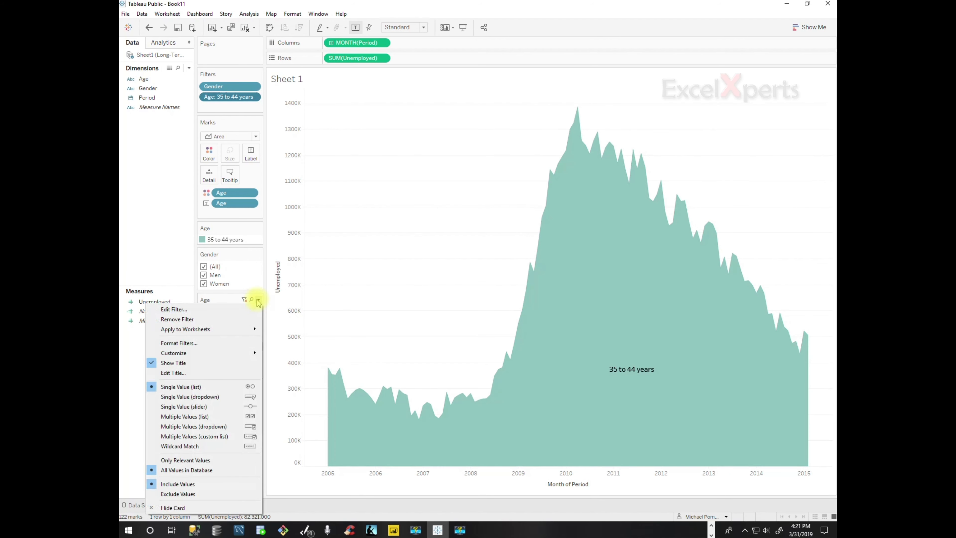
{"action": "left_click", "coordinate": [212, 397]}
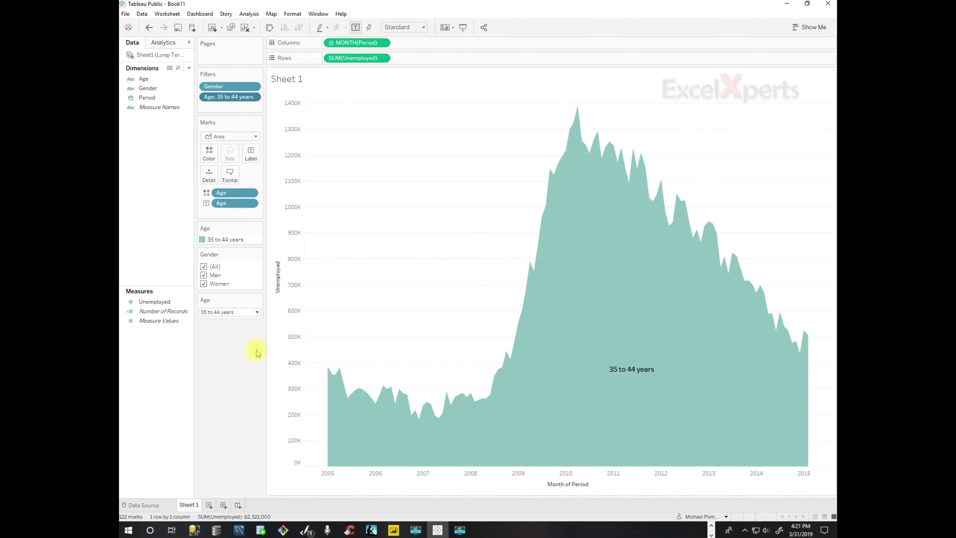
{"action": "left_click", "coordinate": [258, 312]}
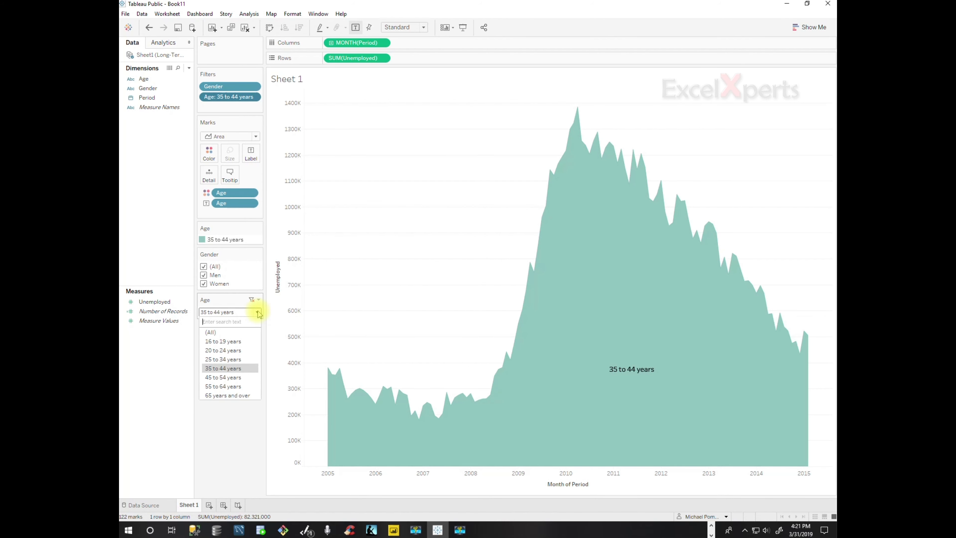
{"action": "left_click", "coordinate": [232, 341]}
{"action": "left_click", "coordinate": [257, 313]}
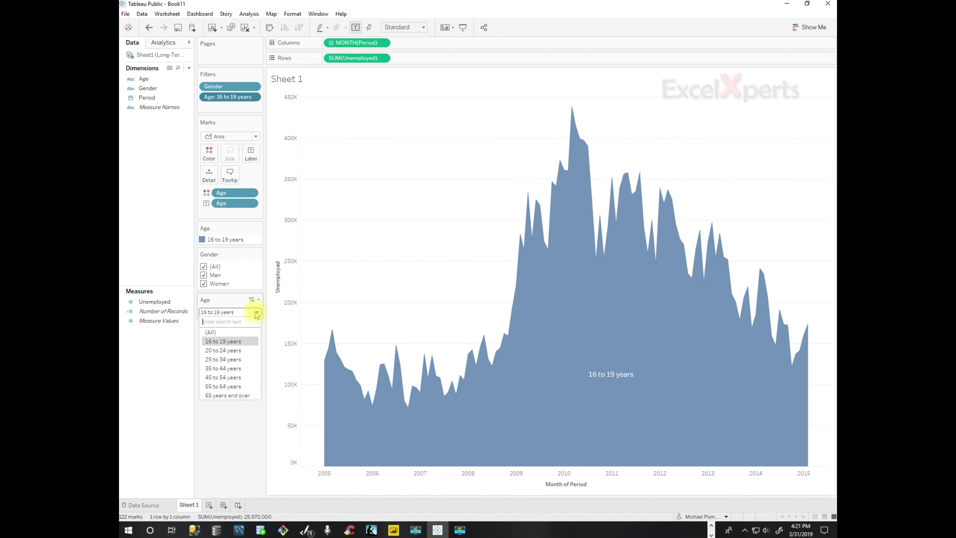
{"action": "left_click", "coordinate": [230, 351]}
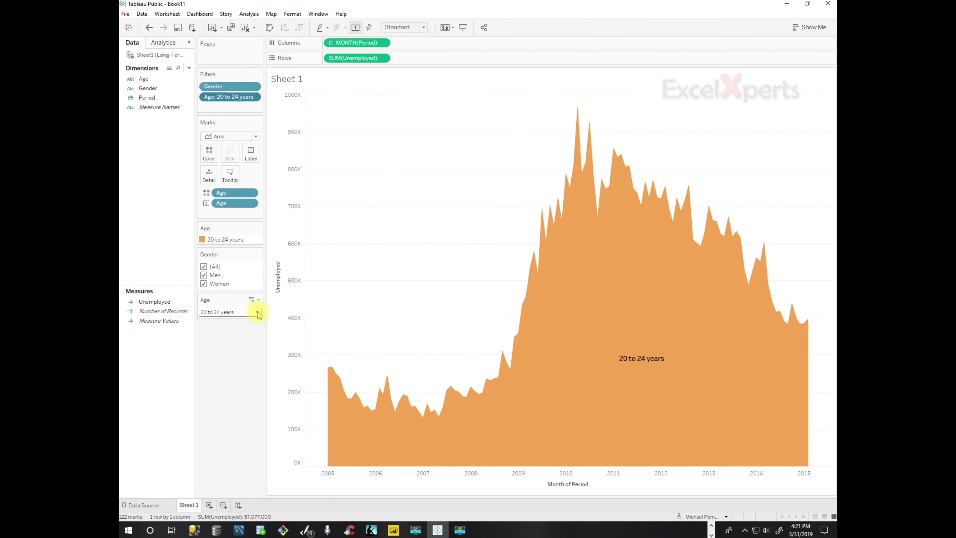
Change the Age filter card to Single Value (slider) and advance it group by group to 55 to 64 years.
{"action": "left_click", "coordinate": [258, 301]}
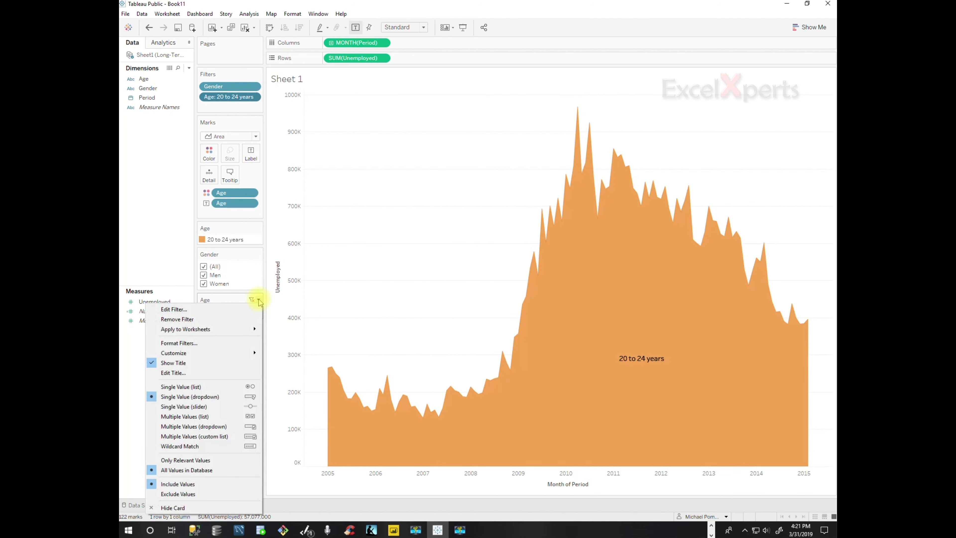
{"action": "left_click", "coordinate": [204, 407]}
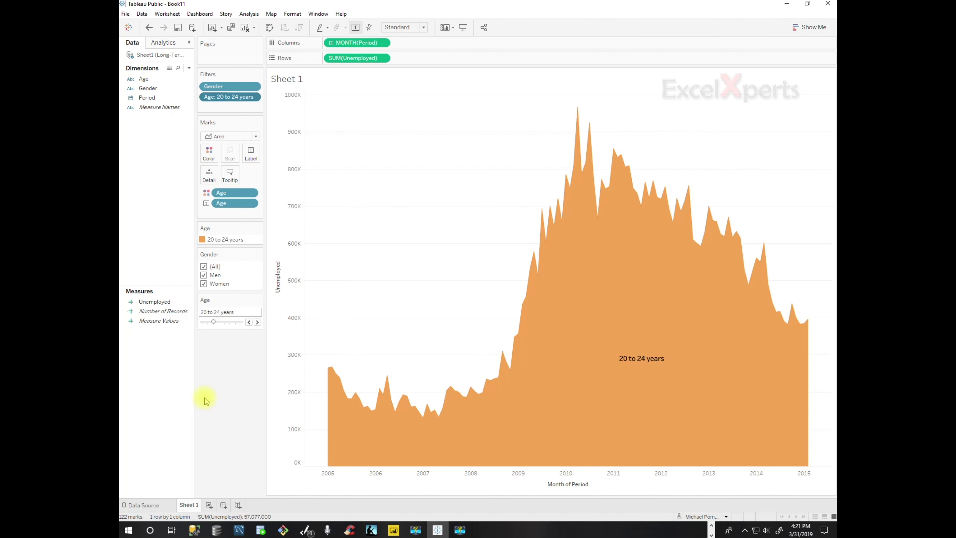
{"action": "left_click", "coordinate": [258, 322]}
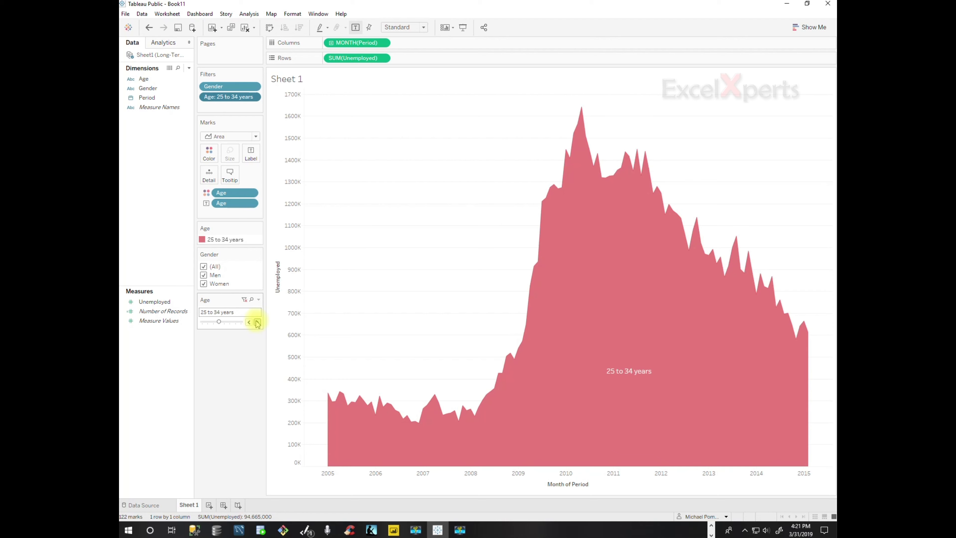
{"action": "left_click", "coordinate": [257, 322]}
{"action": "left_click", "coordinate": [257, 322]}
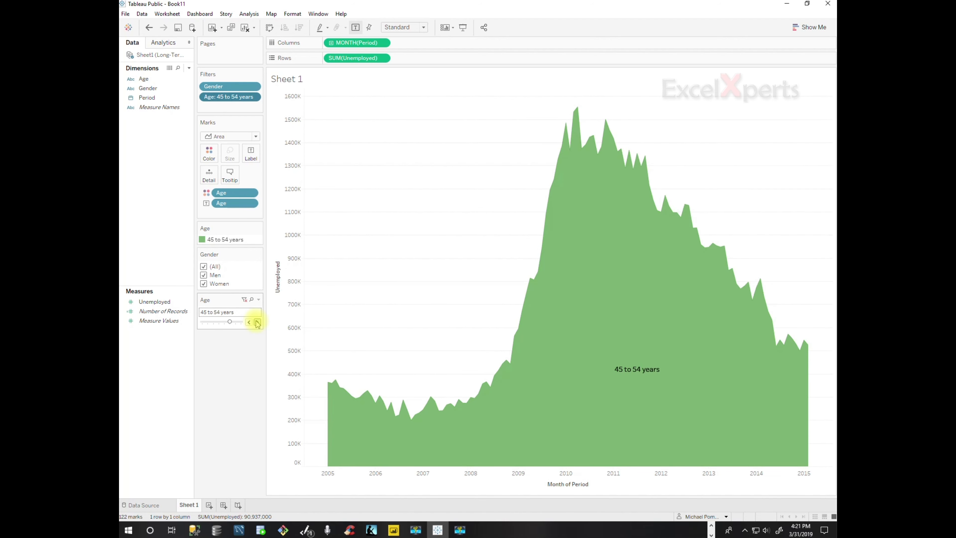
{"action": "left_click", "coordinate": [257, 323]}
Change the Age filter card to Multiple Values (list) and select all age groups.
{"action": "left_click", "coordinate": [259, 300]}
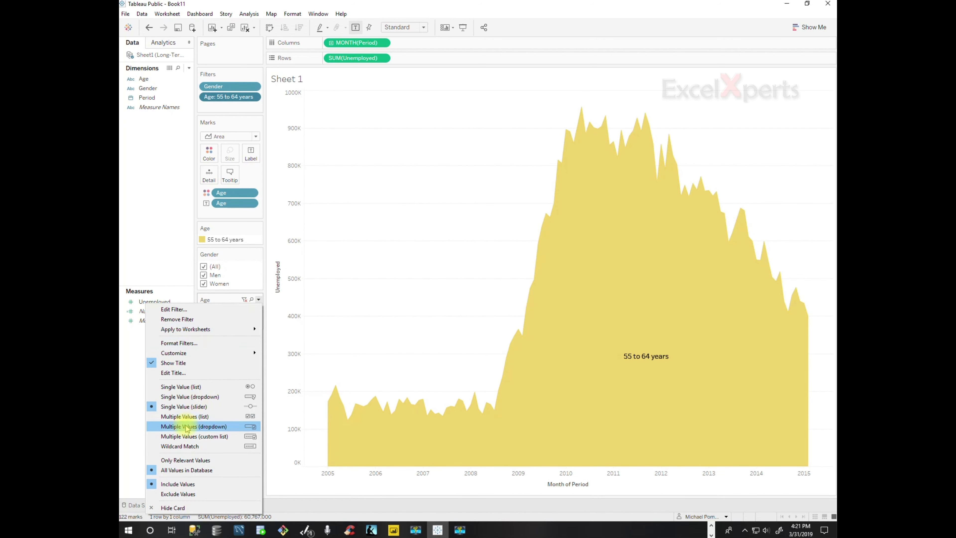
{"action": "left_click", "coordinate": [191, 417]}
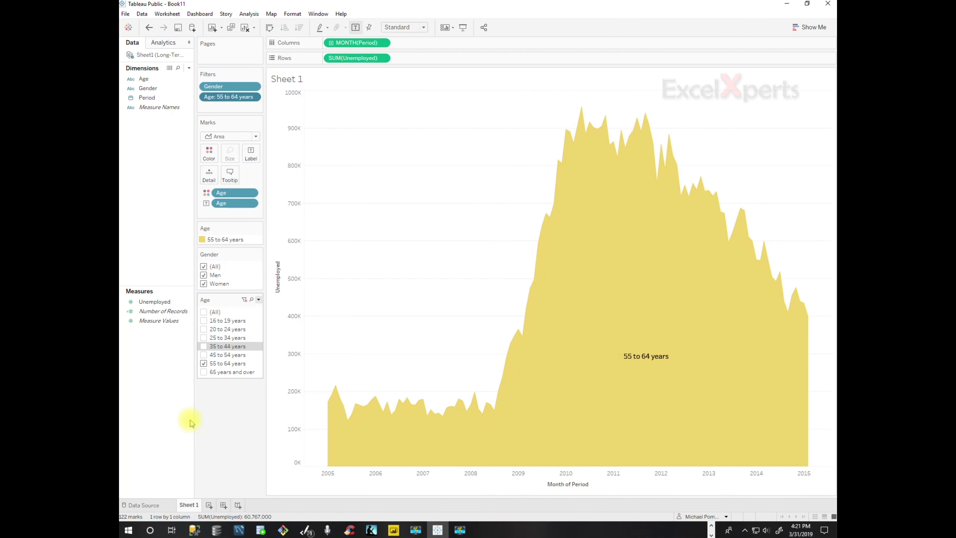
{"action": "left_click", "coordinate": [206, 312]}
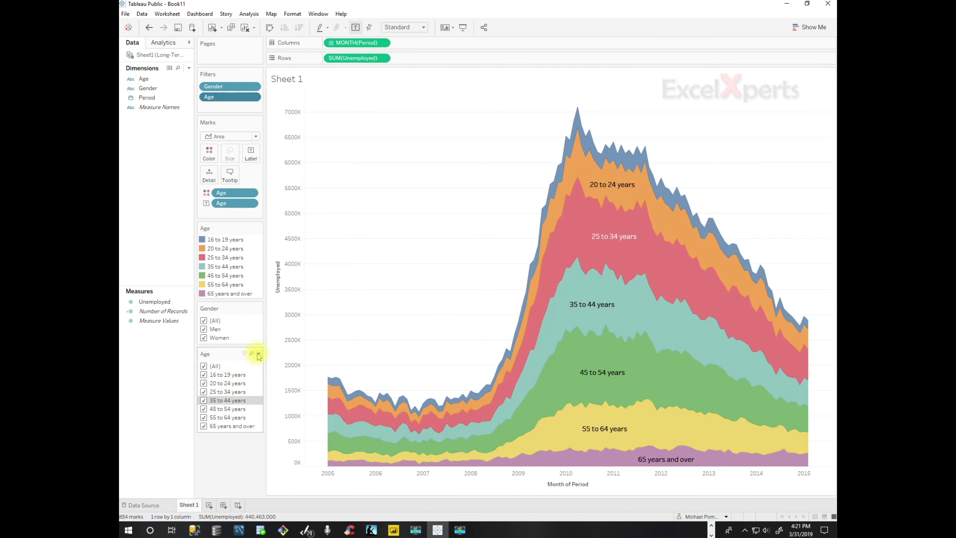
Change the Age filter card to Multiple Values (dropdown) and briefly open its list of age groups.
{"action": "left_click", "coordinate": [259, 354]}
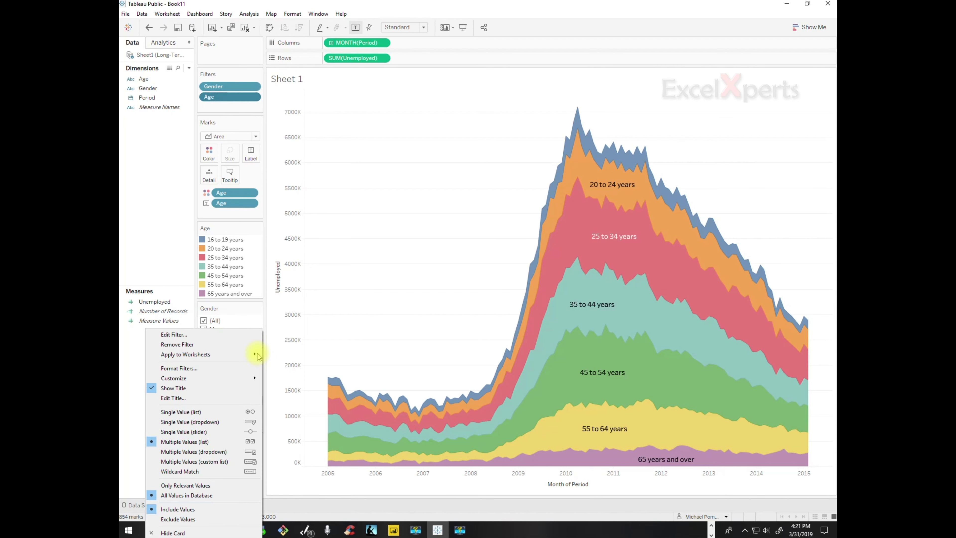
{"action": "left_click", "coordinate": [190, 454]}
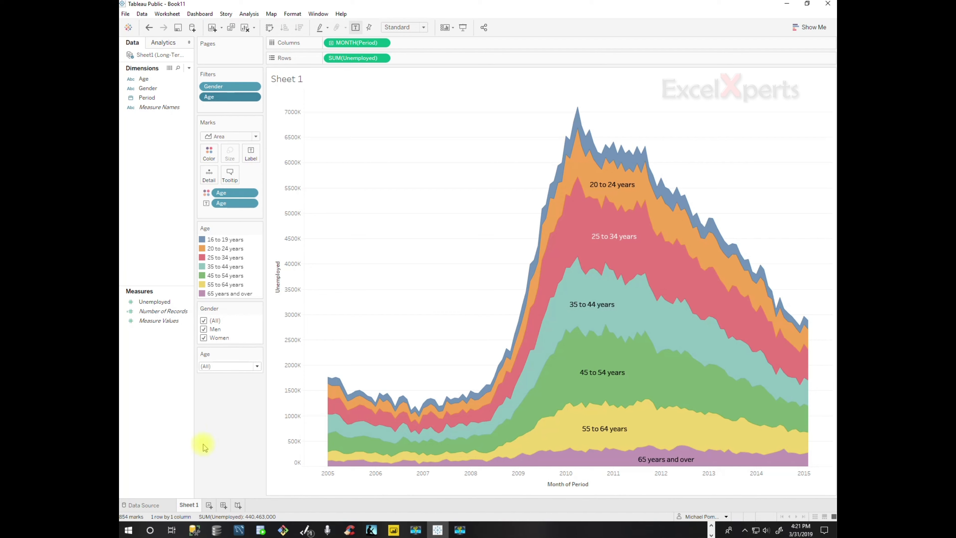
{"action": "left_click", "coordinate": [257, 367]}
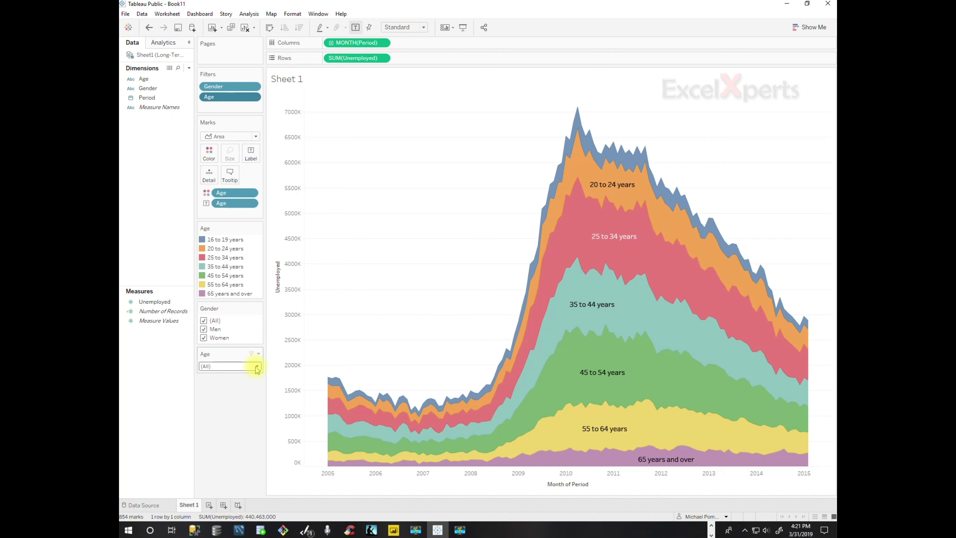
{"action": "left_click", "coordinate": [257, 367]}
Try the Multiple Values (custom list) format on the Age filter card and return it to Multiple Values (list).
{"action": "left_click", "coordinate": [258, 354]}
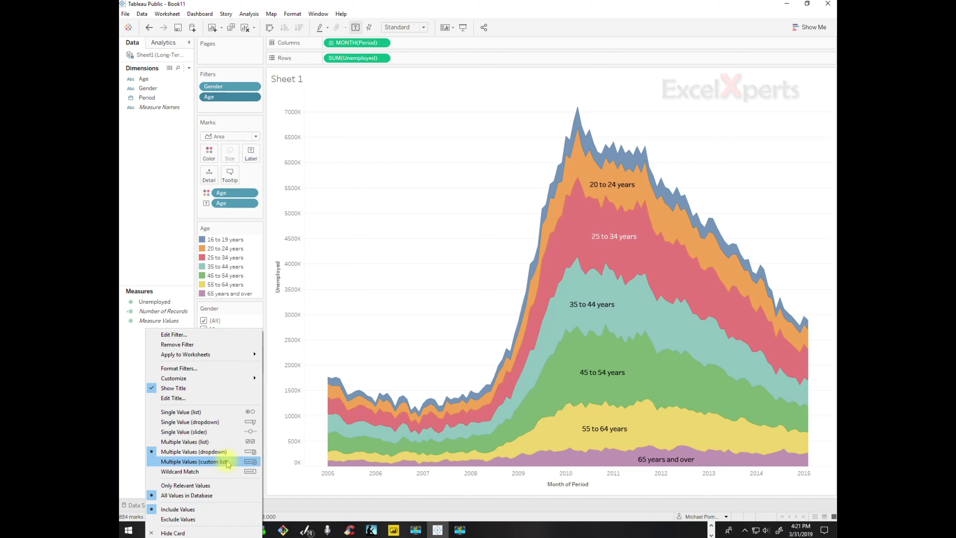
{"action": "left_click", "coordinate": [227, 463]}
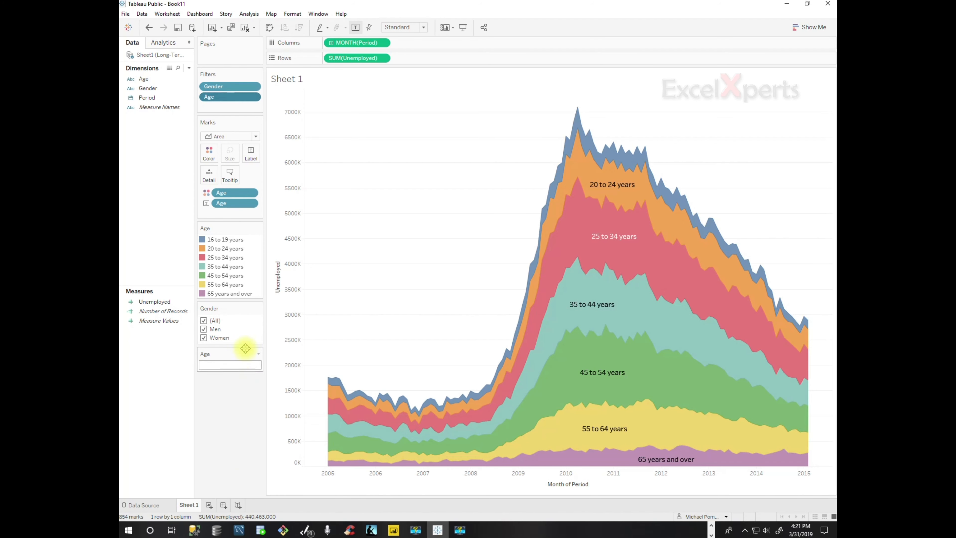
{"action": "left_click", "coordinate": [257, 354]}
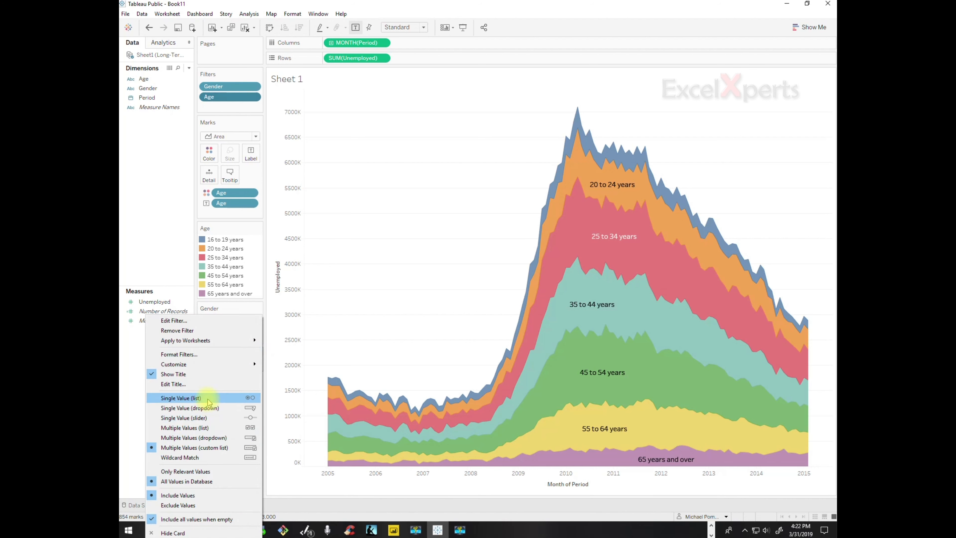
{"action": "left_click", "coordinate": [210, 427]}
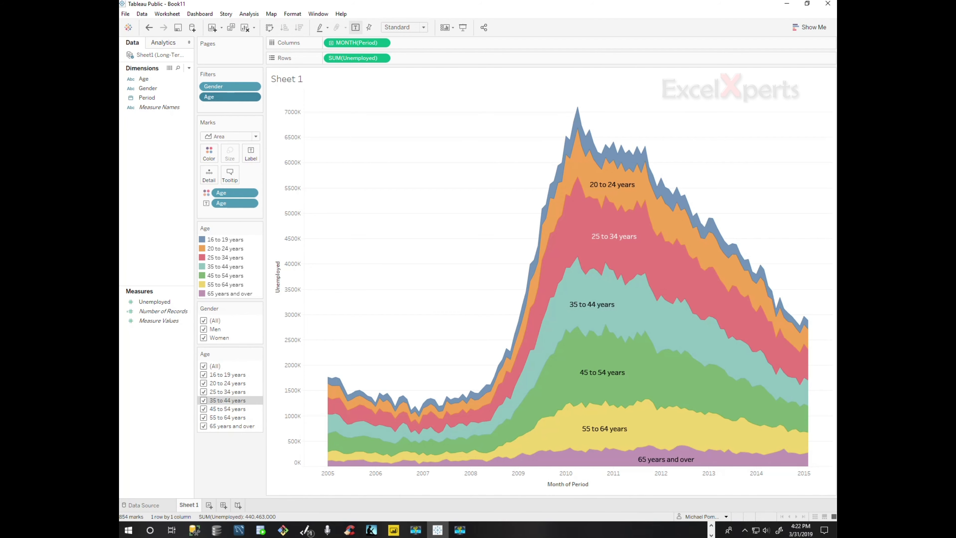
{"action": "key", "text": "alt+Tab"}
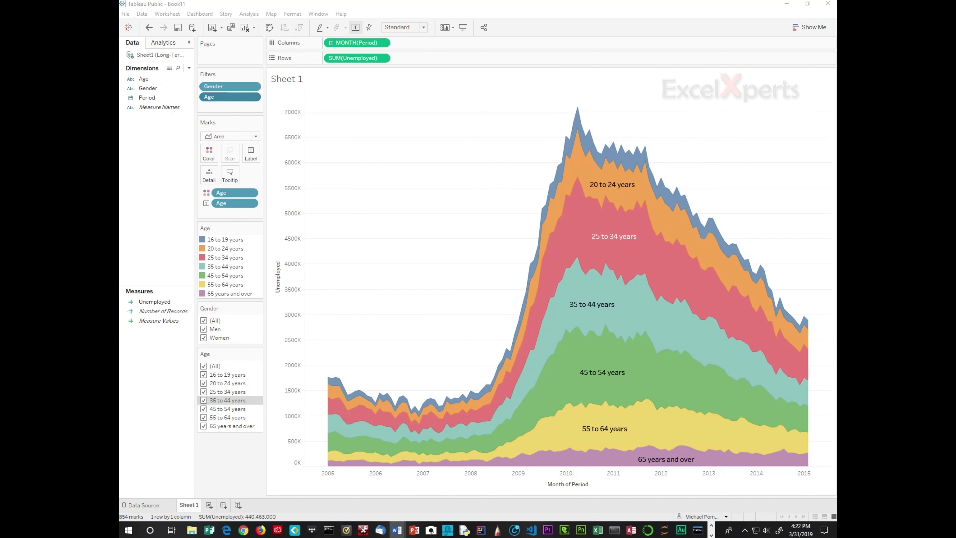